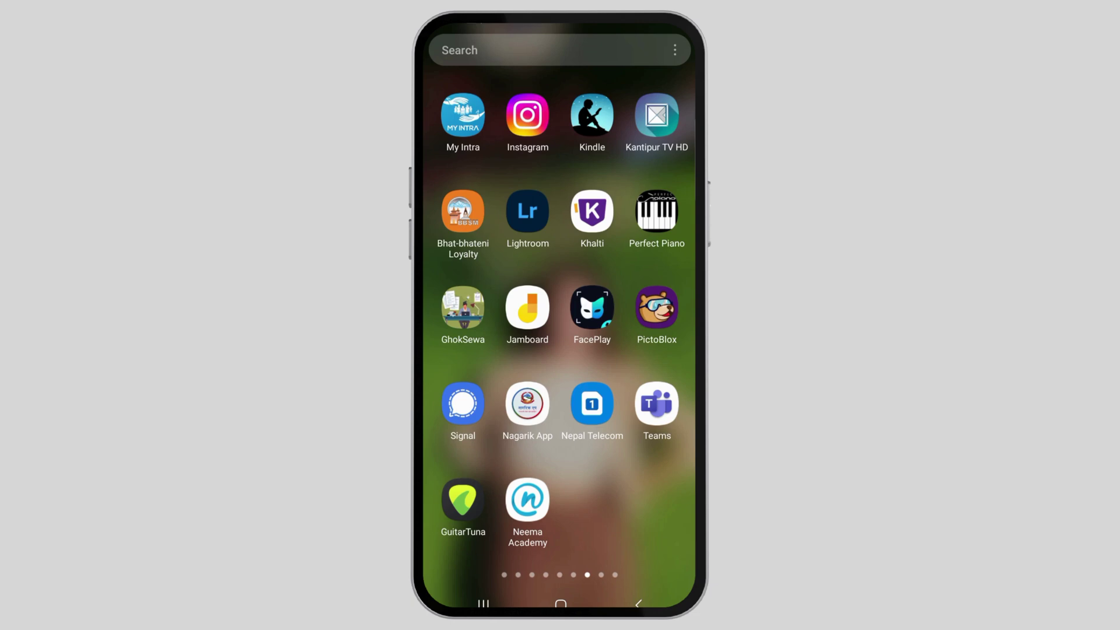
Step: Launch Instagram and close the story camera to land on the home feed
{"action": "left_click", "coordinate": [527, 116]}
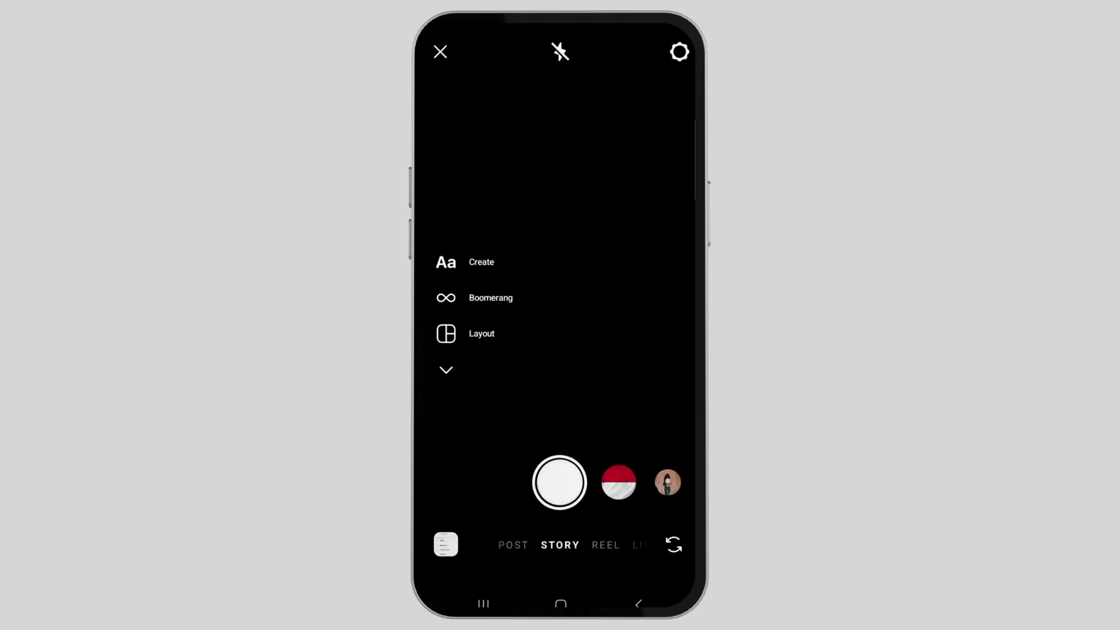
{"action": "left_click", "coordinate": [638, 603]}
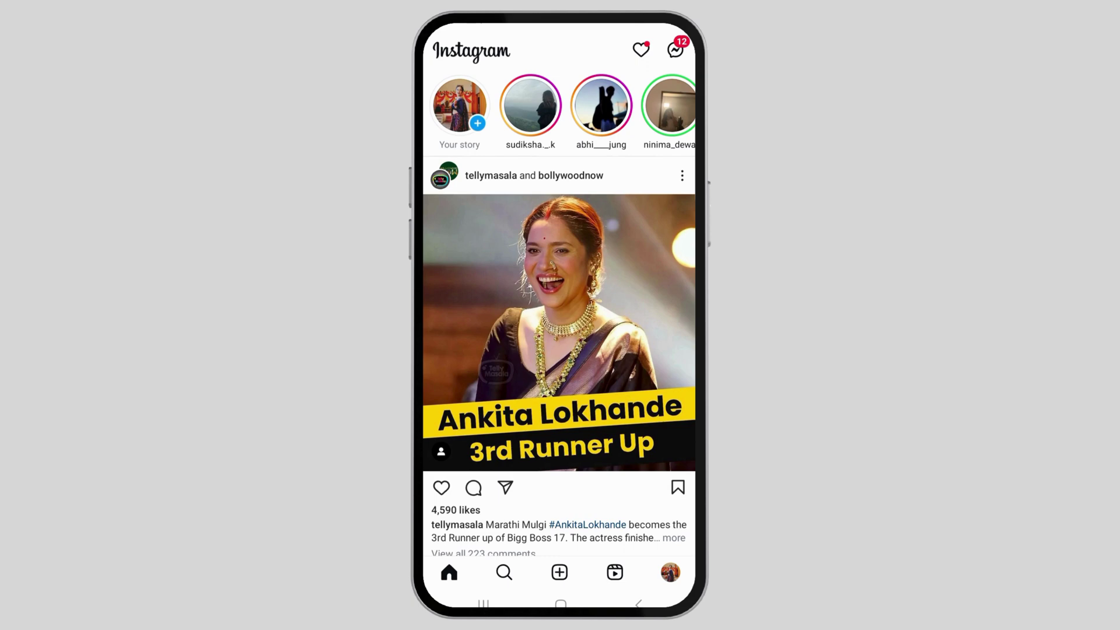
Step: Go to Settings and privacy through the profile page's account menu
{"action": "left_click", "coordinate": [670, 572]}
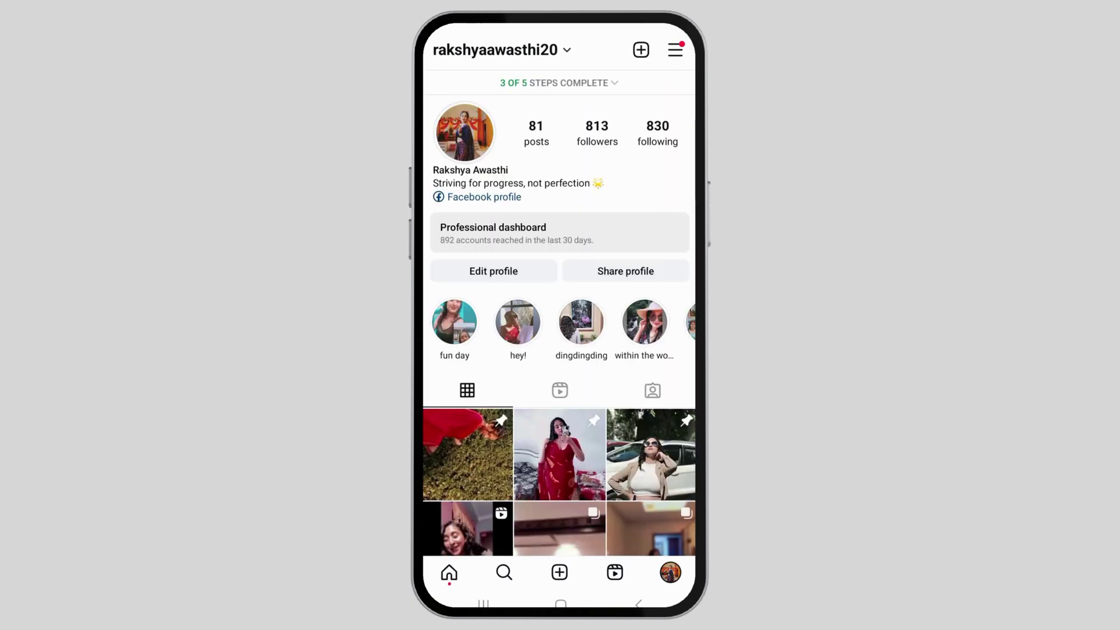
{"action": "left_click", "coordinate": [675, 50]}
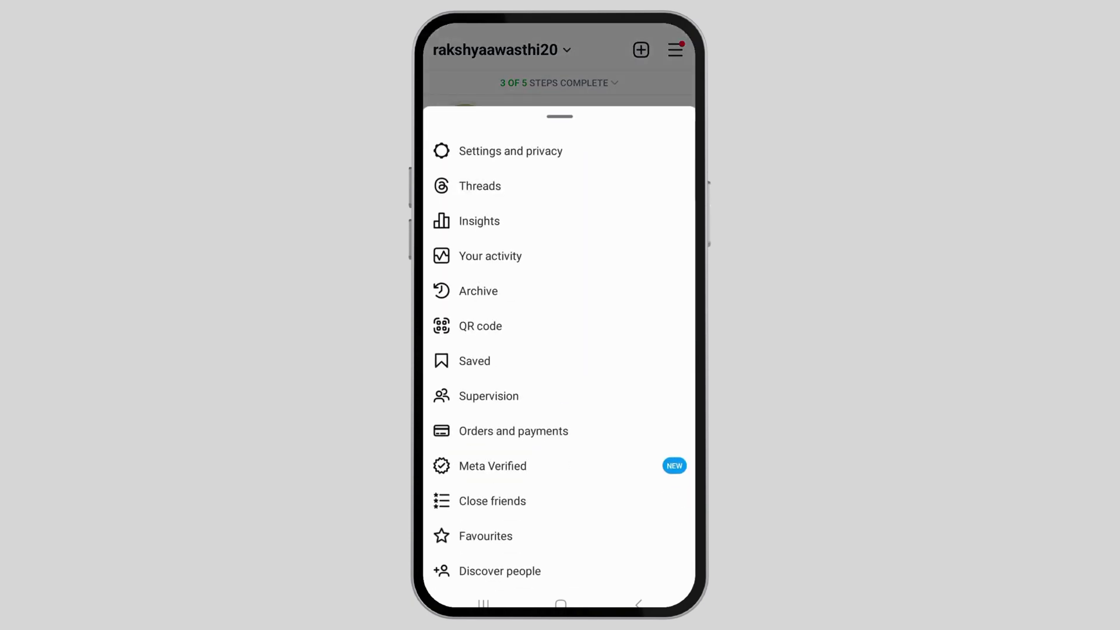
{"action": "left_click", "coordinate": [510, 151]}
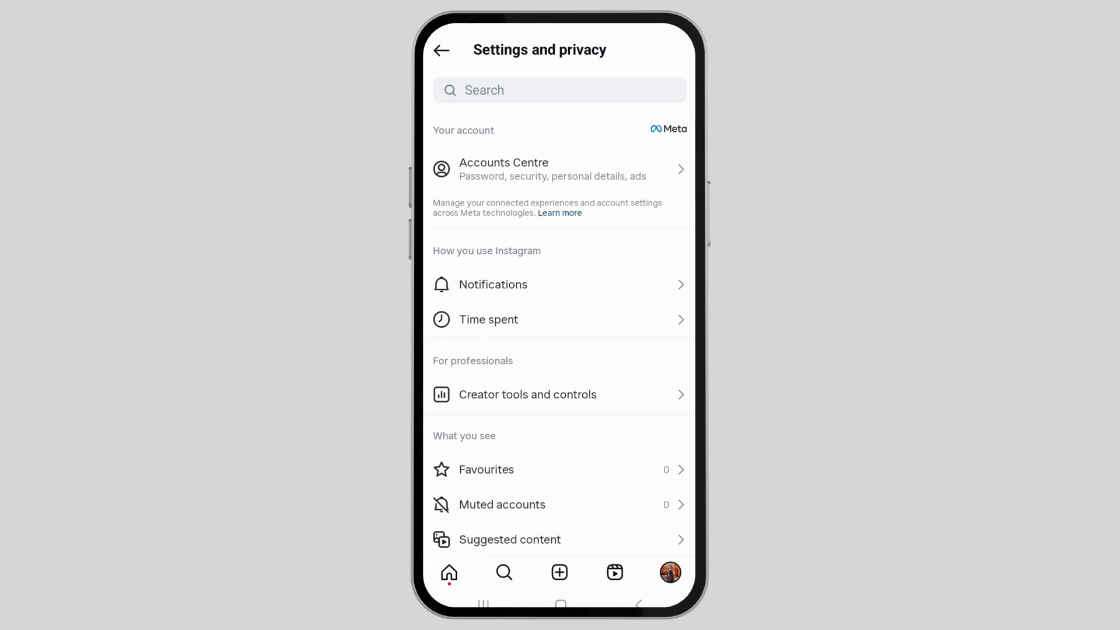
Step: On the Notifications page, cancel the Pause all duration prompt so notifications stay unpaused
{"action": "left_click", "coordinate": [493, 284]}
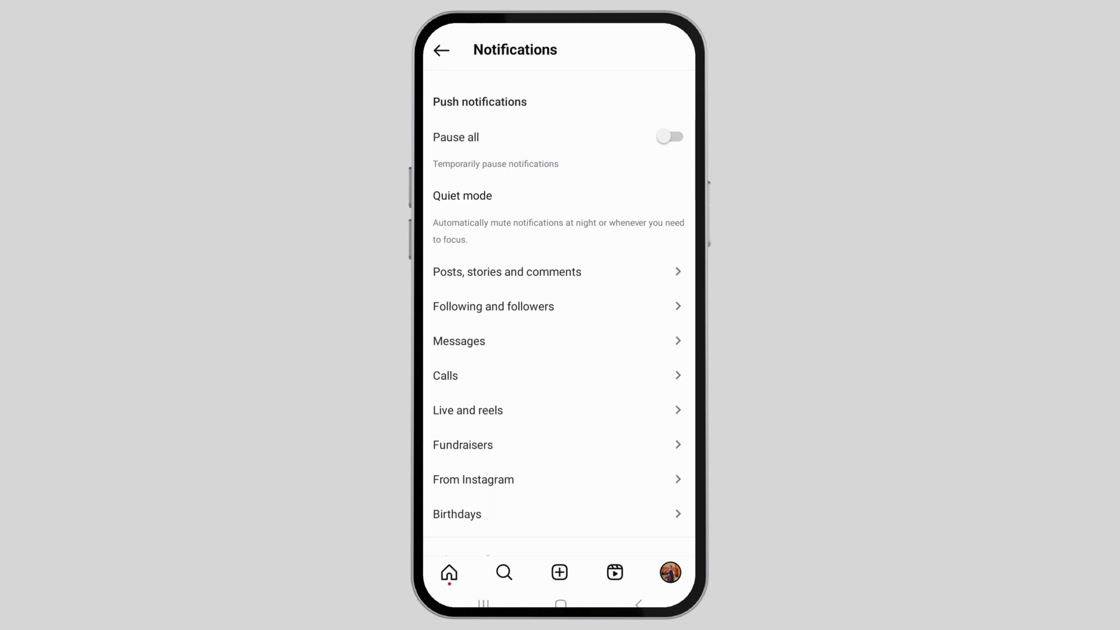
{"action": "left_click", "coordinate": [670, 136]}
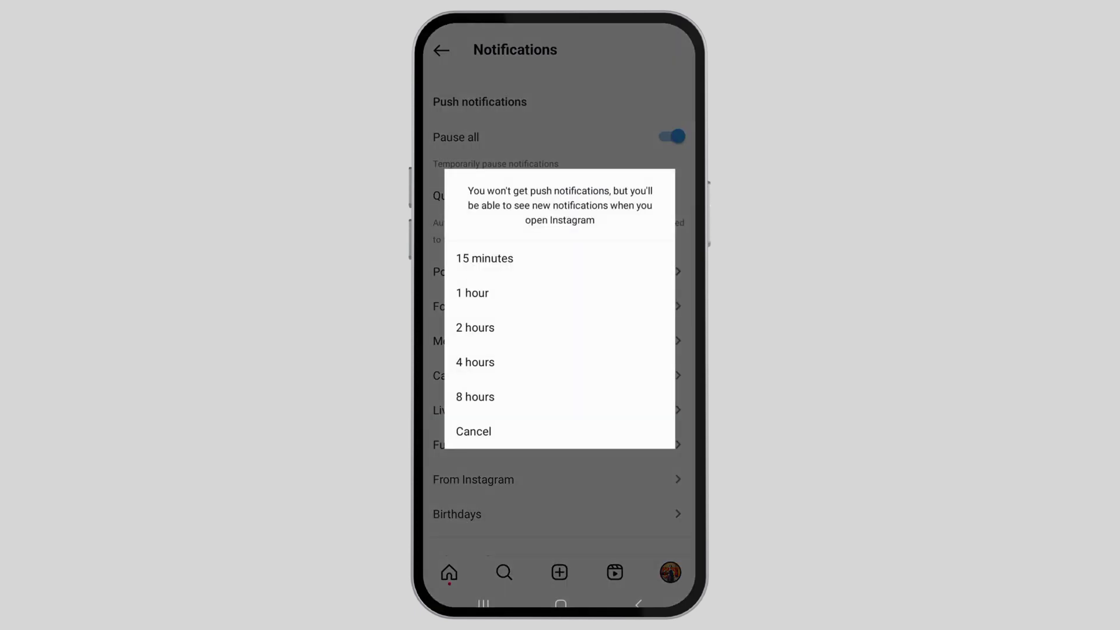
{"action": "left_click", "coordinate": [473, 432]}
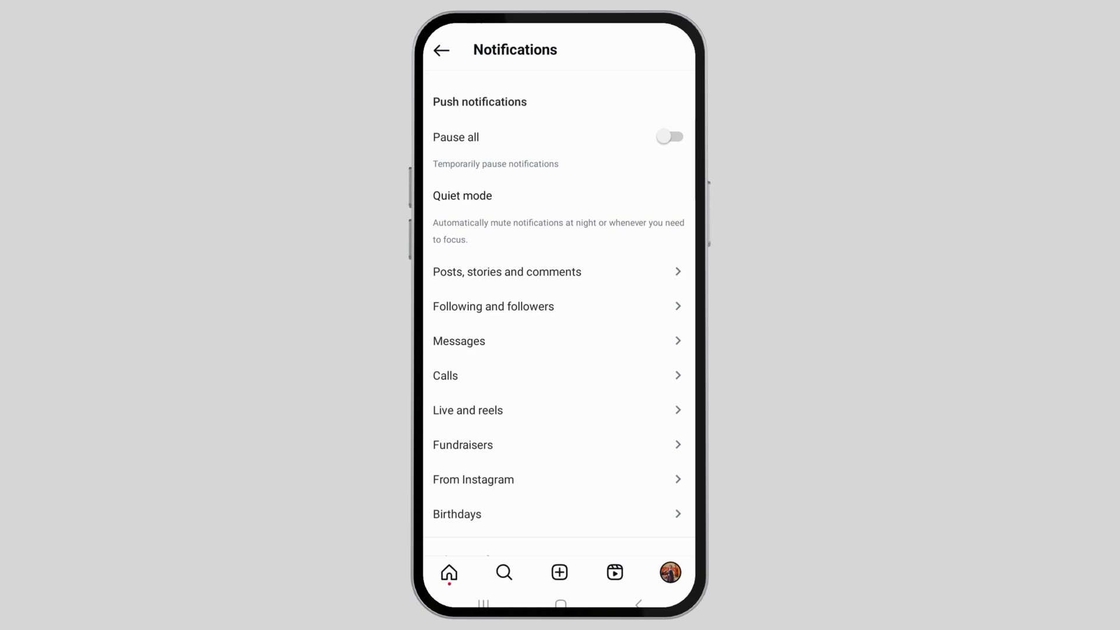
Step: On the Quiet mode page, toggle Quiet mode on for 23:00–7:00, then back off
{"action": "left_click", "coordinate": [462, 195]}
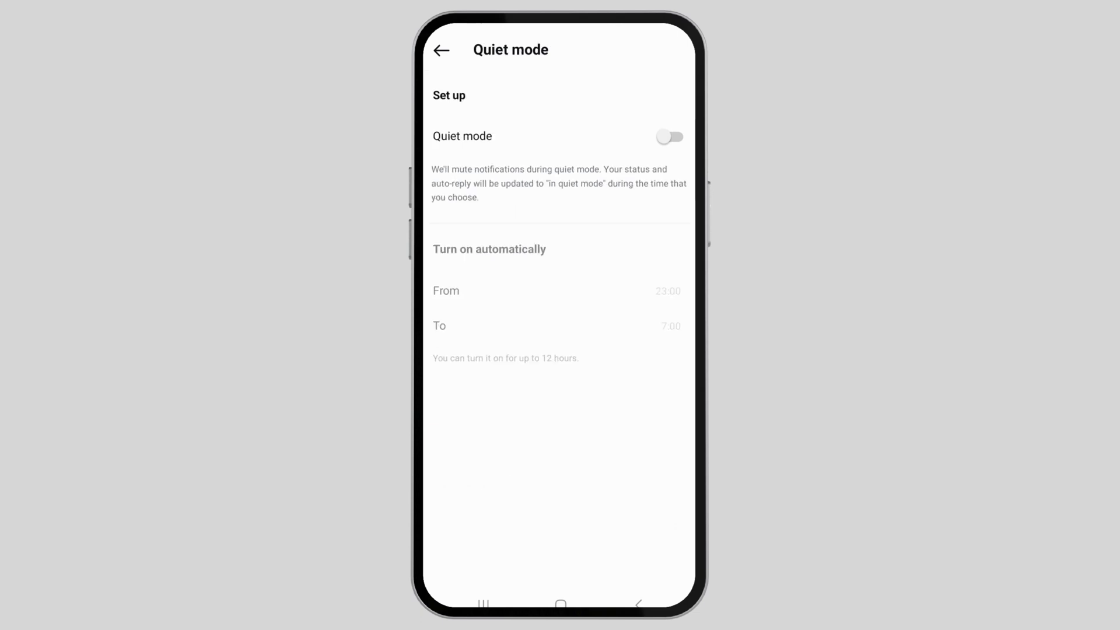
{"action": "left_click", "coordinate": [670, 136]}
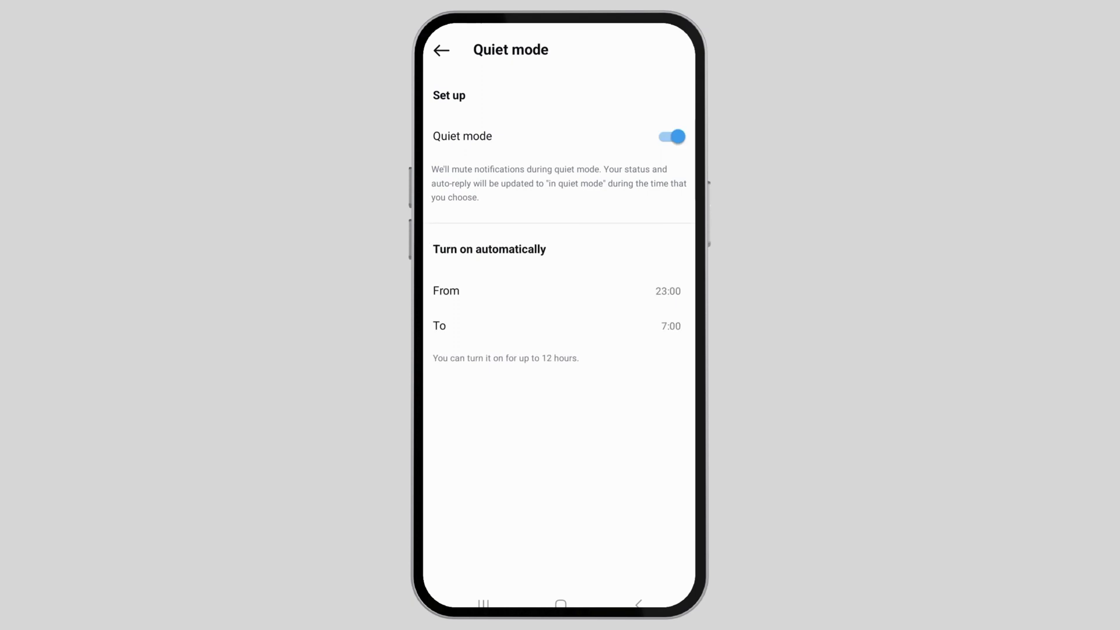
{"action": "left_click", "coordinate": [671, 137]}
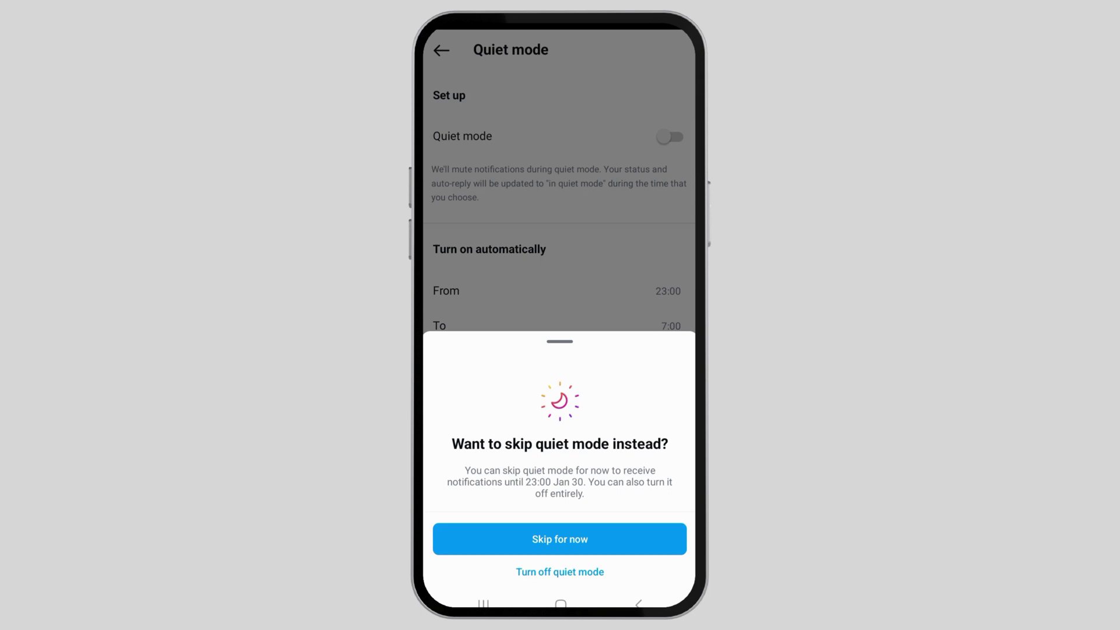